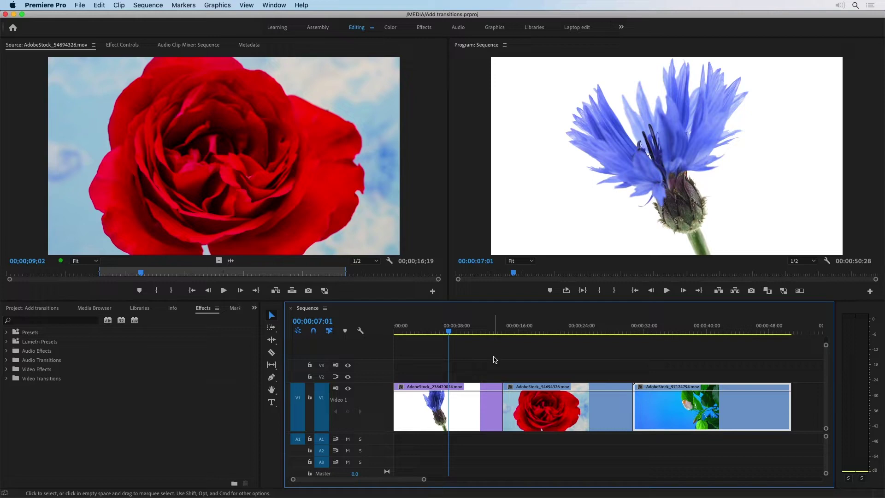
left_click(469, 407)
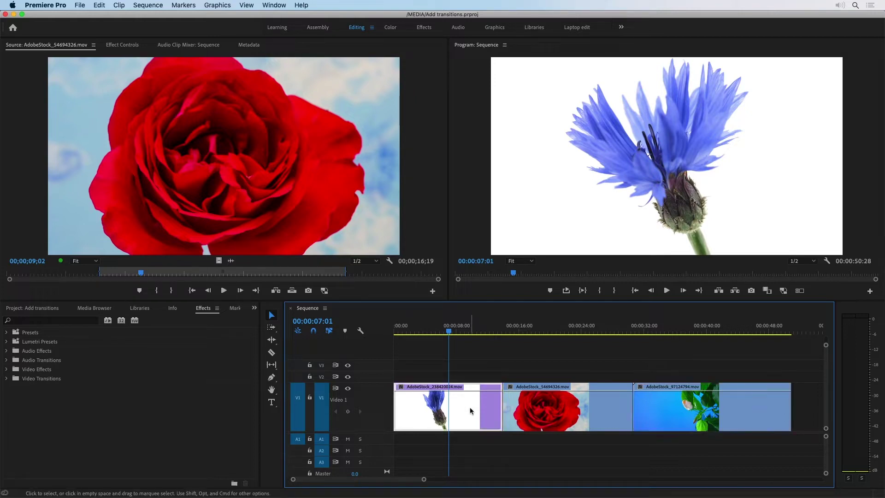
left_click(575, 419)
left_click(666, 415)
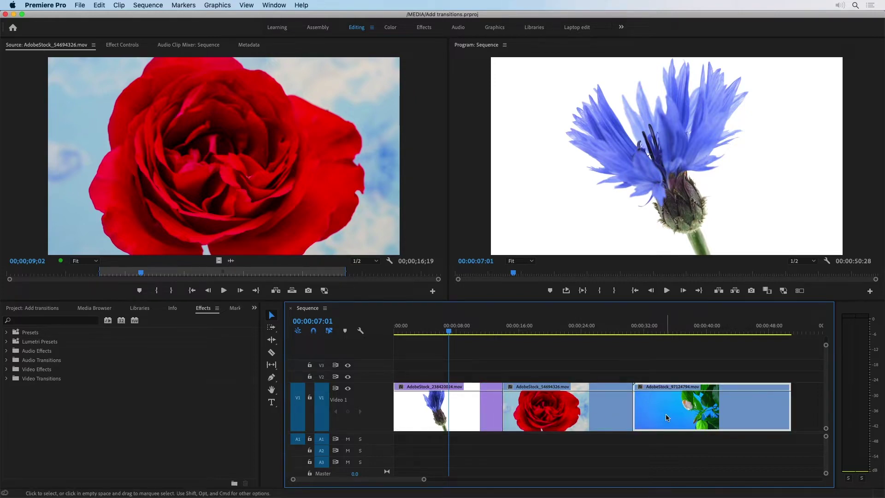
Step: Apply the Cross Dissolve video transition centred on the cut between the cornflower clip and the rose clip
left_click(206, 311)
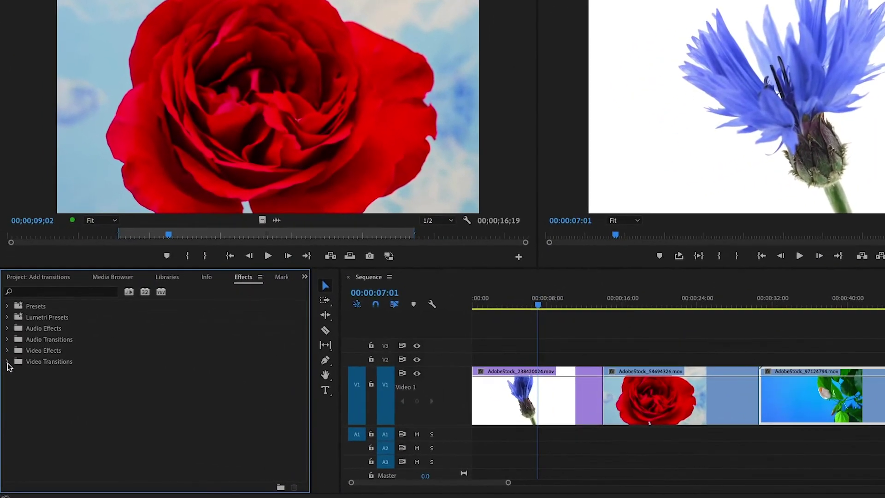
left_click(7, 362)
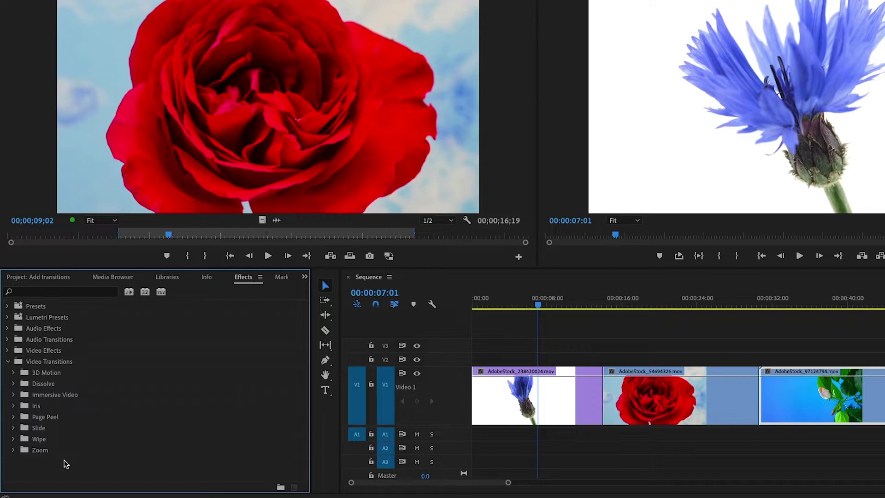
left_click(14, 384)
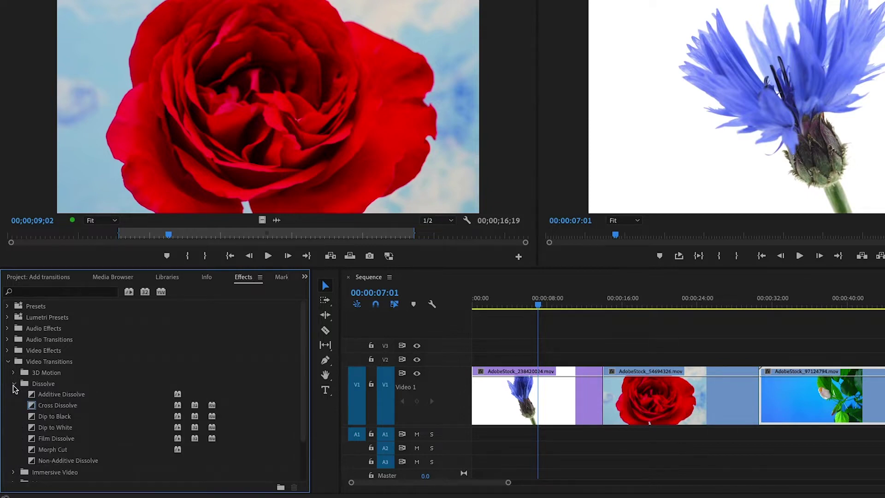
left_click(32, 407)
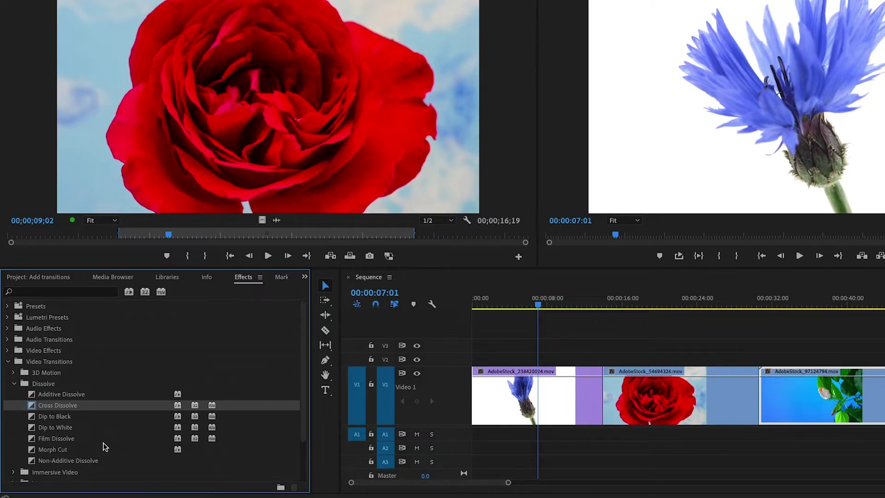
left_click_drag(32, 407, 552, 396)
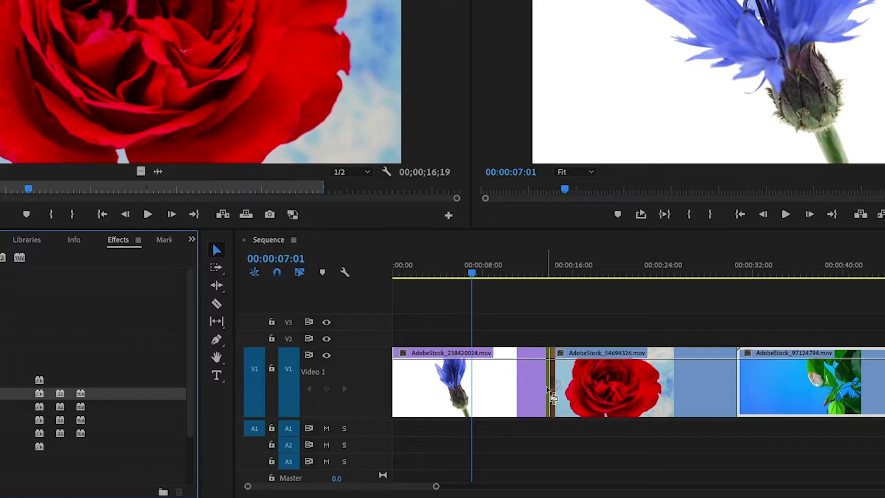
left_click_drag(552, 395, 551, 396)
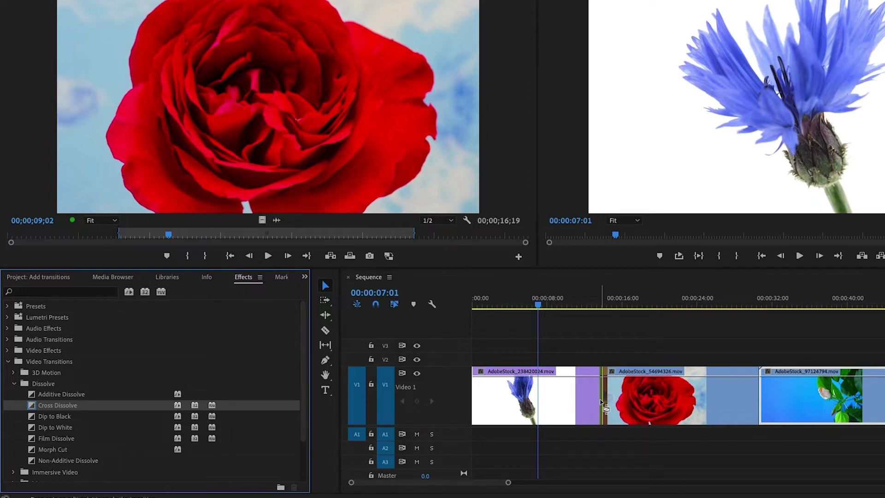
left_click_drag(601, 402, 599, 402)
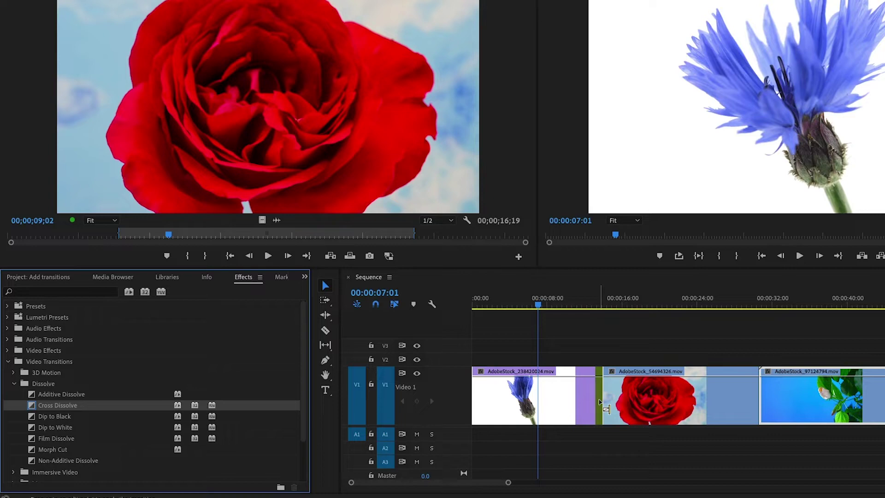
left_click_drag(600, 402, 608, 400)
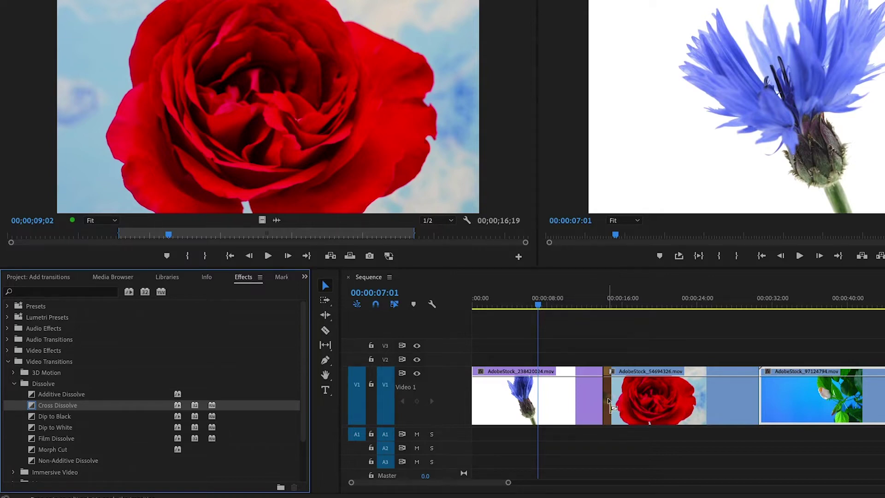
left_click_drag(608, 400, 608, 401)
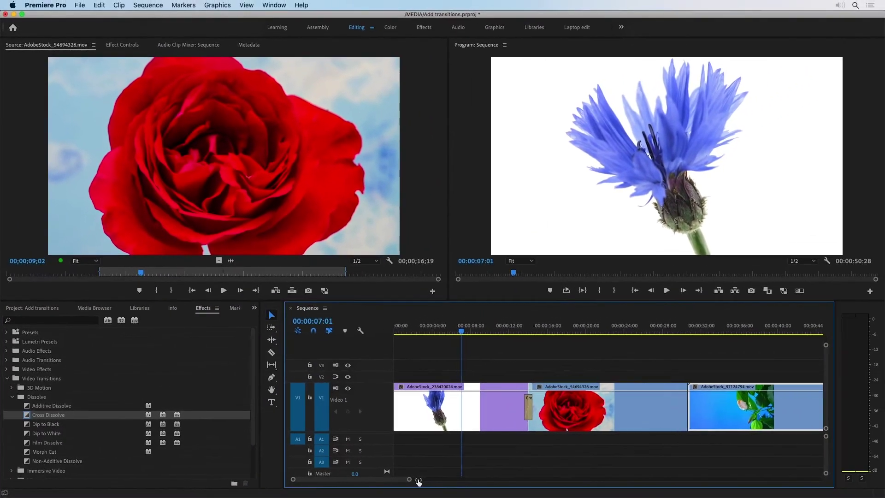
Step: Play the sequence from about 00:00:11:29 to preview the Cross Dissolve between the cornflower and rose clips
left_click_drag(496, 483, 479, 484)
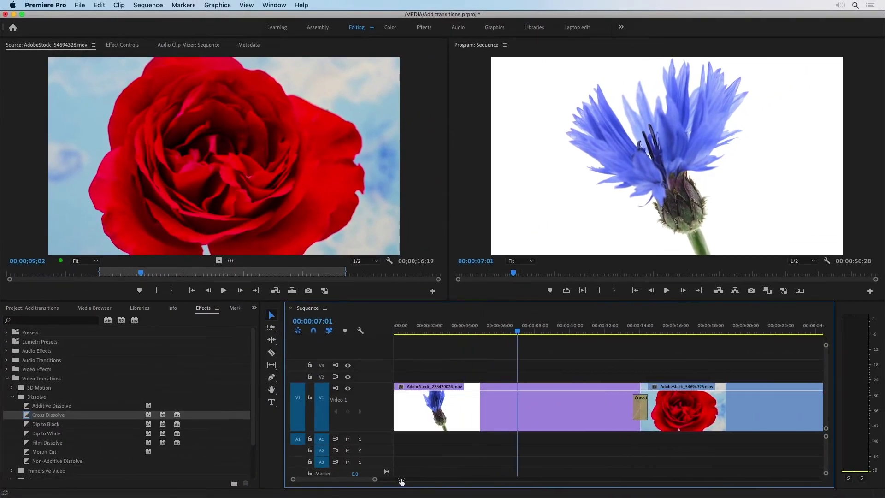
left_click_drag(401, 481, 395, 480)
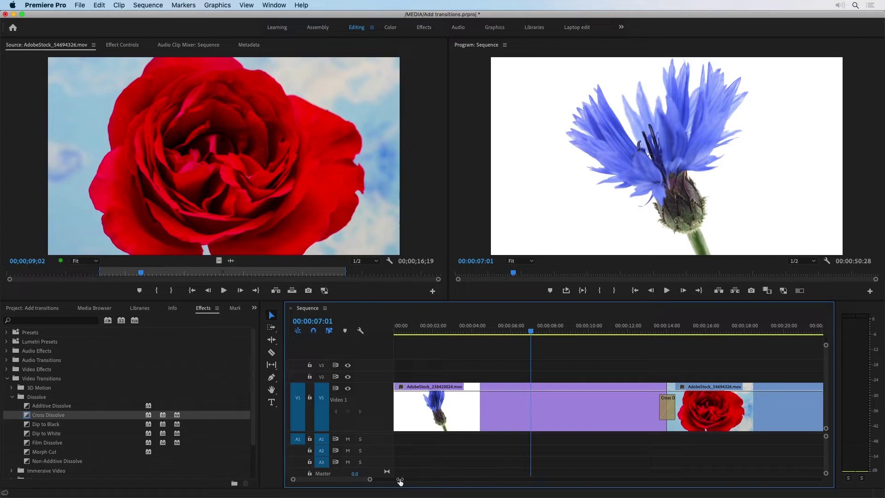
left_click(626, 329)
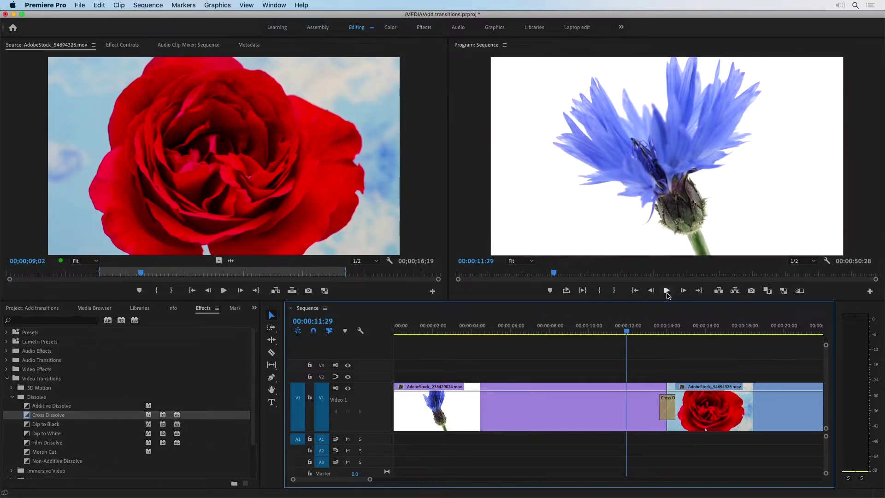
left_click(667, 291)
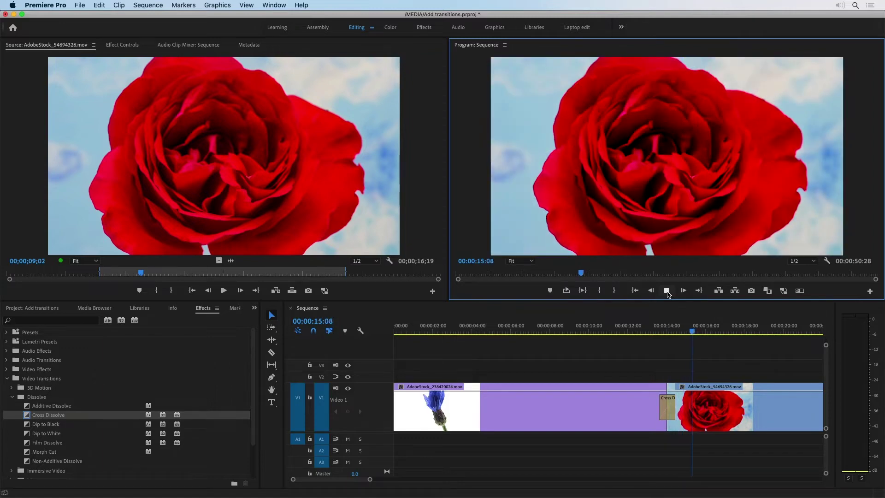
left_click(667, 291)
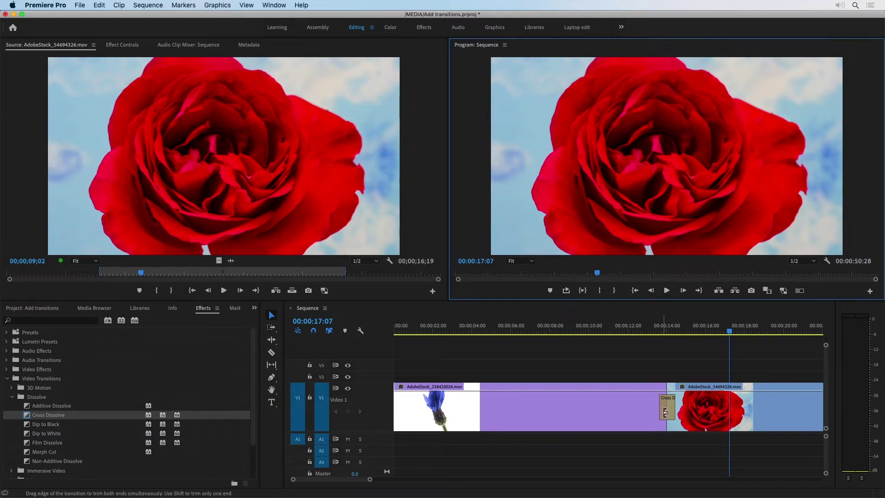
Step: Delete the Cross Dissolve transition between the cornflower and rose clips
left_click(670, 409)
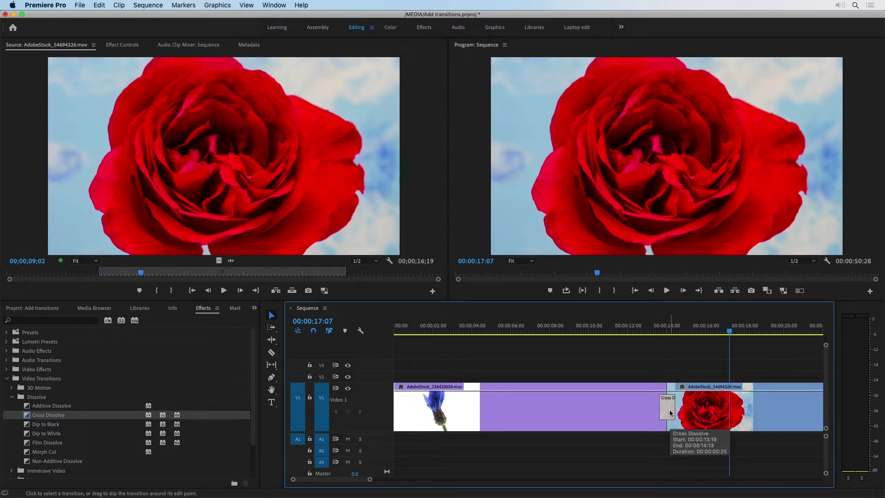
key("Delete")
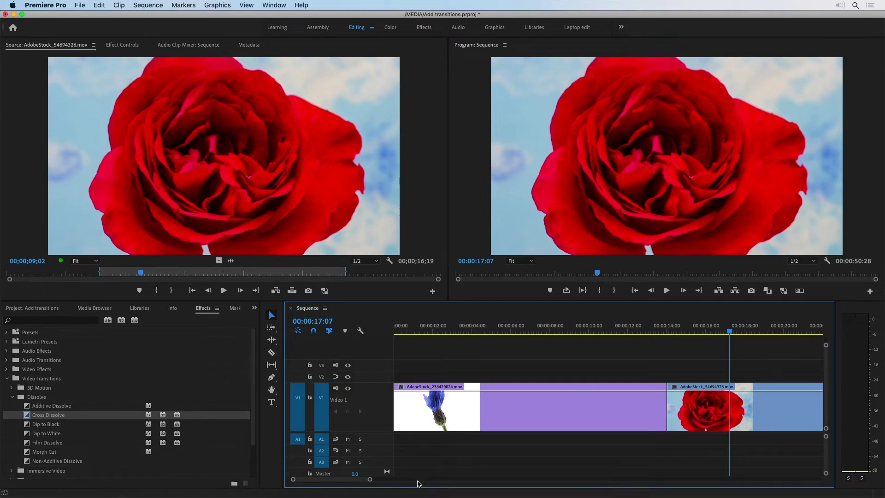
Step: Try the default transition on the cut between the rose clip and AdobeStock_97124794.mov and undo it
left_click_drag(359, 483, 375, 484)
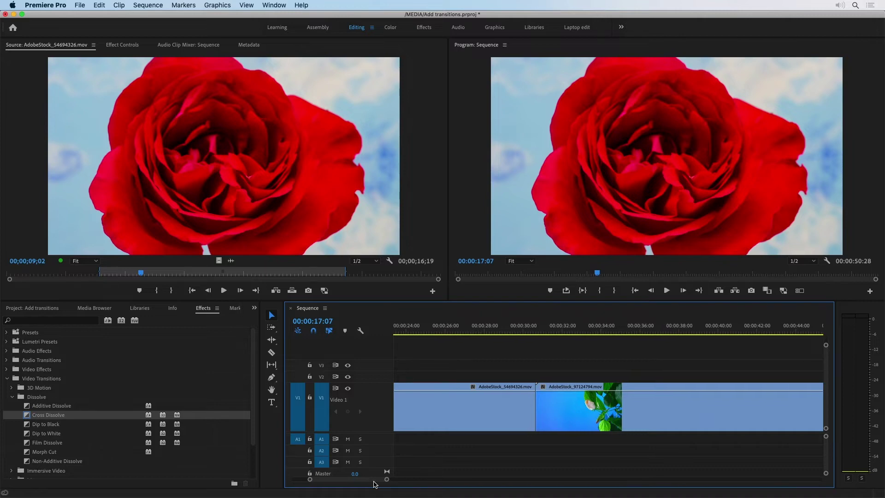
left_click(510, 414)
left_click(582, 419)
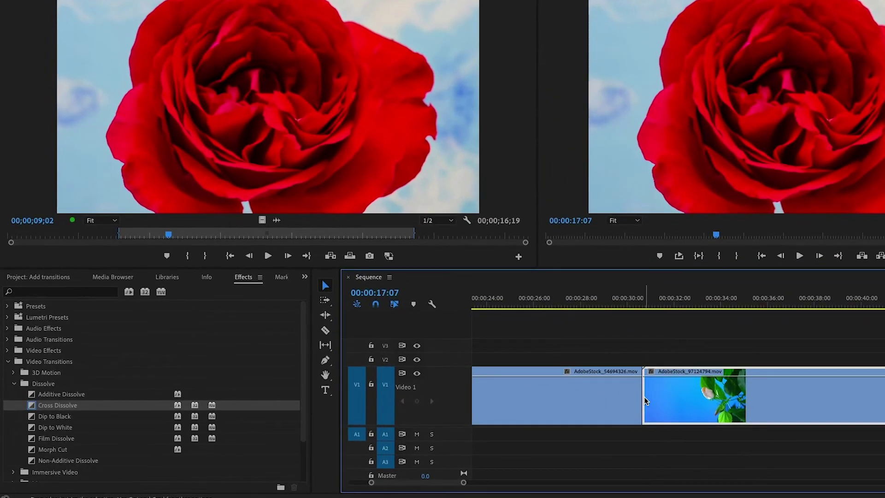
right_click(643, 397)
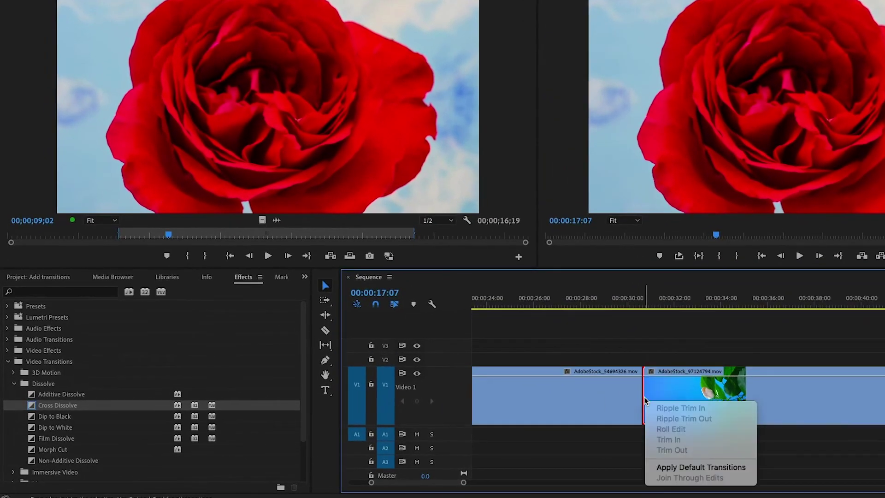
left_click(651, 468)
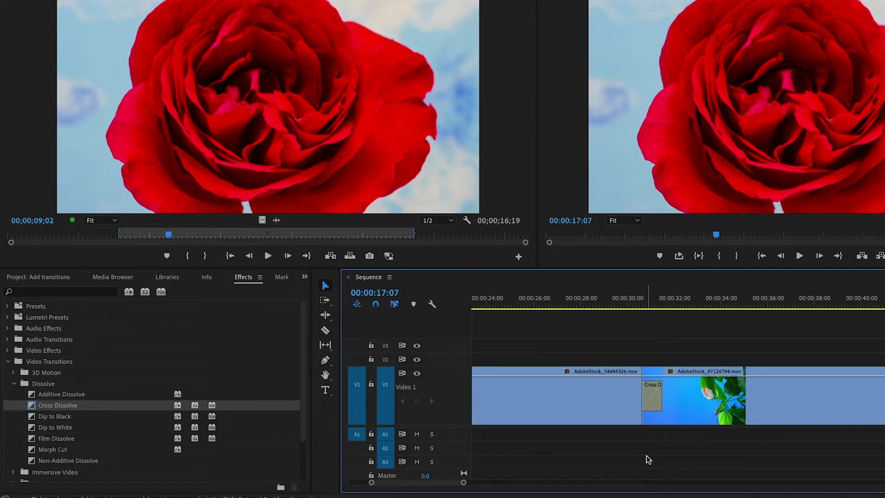
key("super+z")
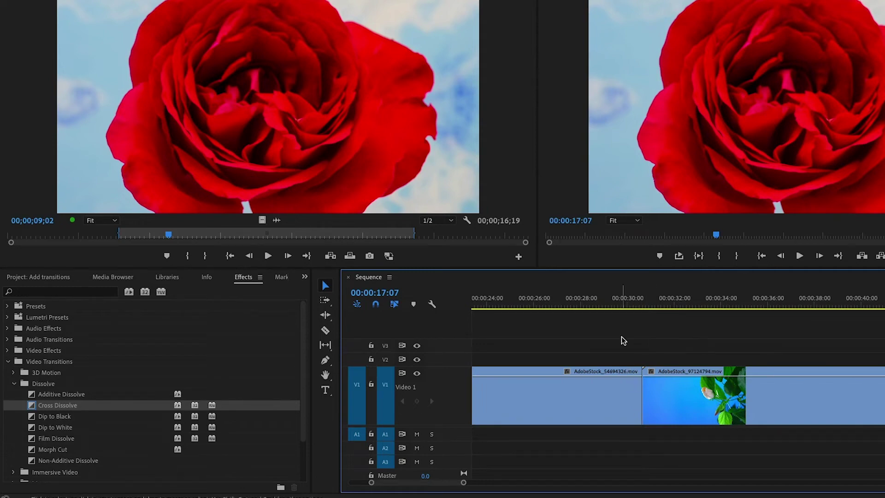
Step: Select the cut between the rose clip and AdobeStock_97124794.mov and apply the default Cross Dissolve to it
left_click_drag(622, 338, 662, 444)
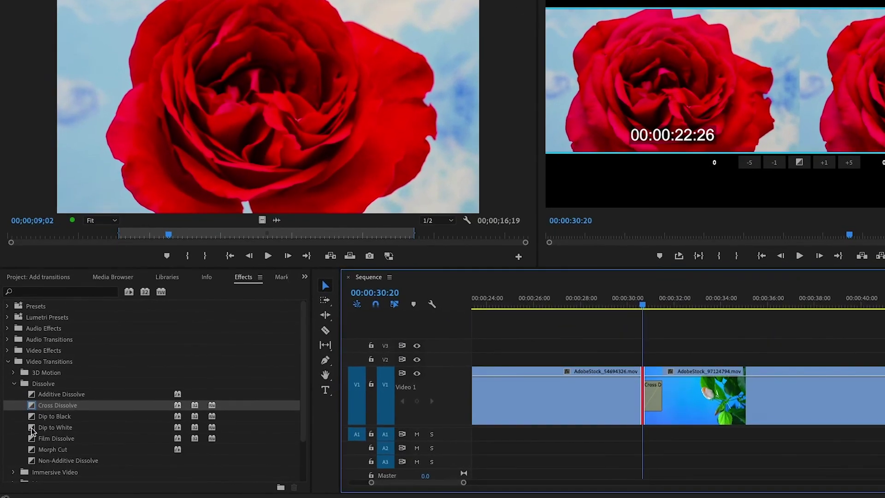
Step: Try to make Dip to White the default video transition
right_click(33, 431)
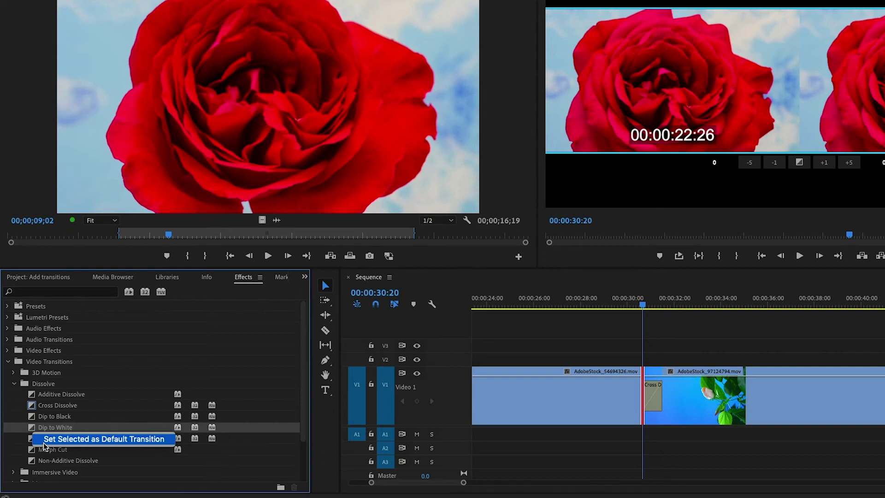
left_click(44, 443)
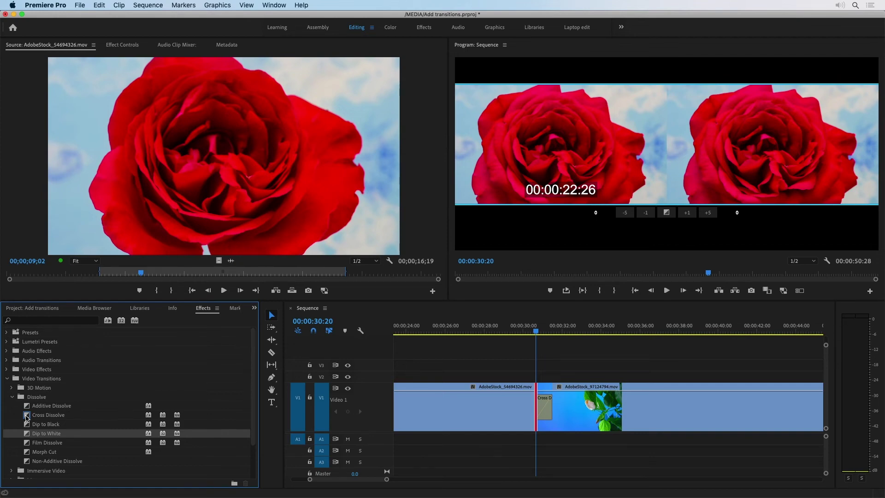
Step: Deselect the cut and play from about 00:00:29:07 to preview the Cross Dissolve into AdobeStock_97124794.mov
left_click(465, 460)
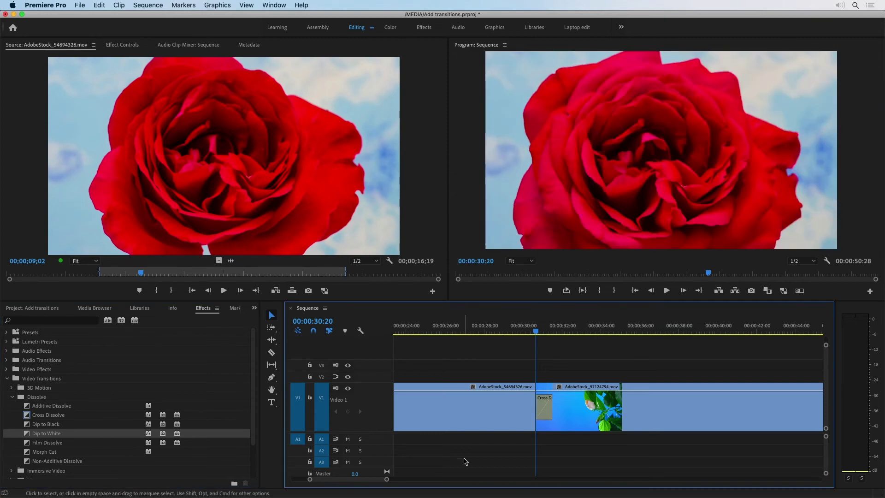
left_click(508, 332)
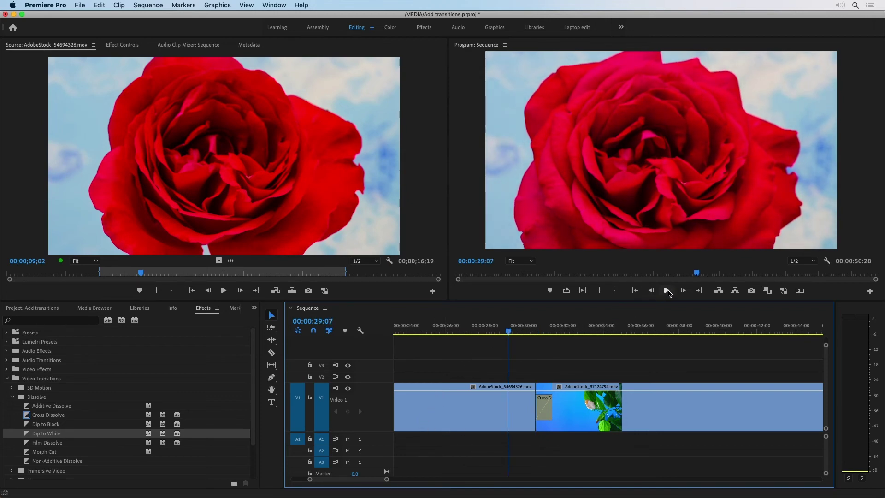
left_click(667, 290)
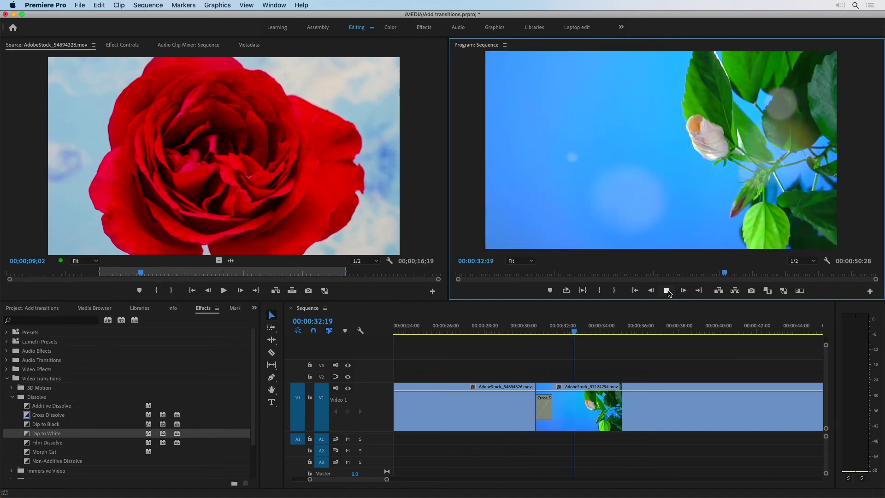
left_click(667, 290)
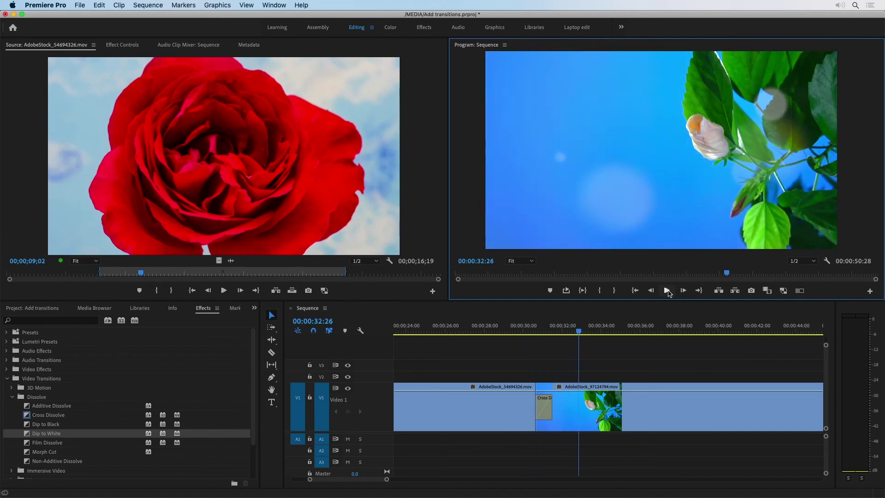